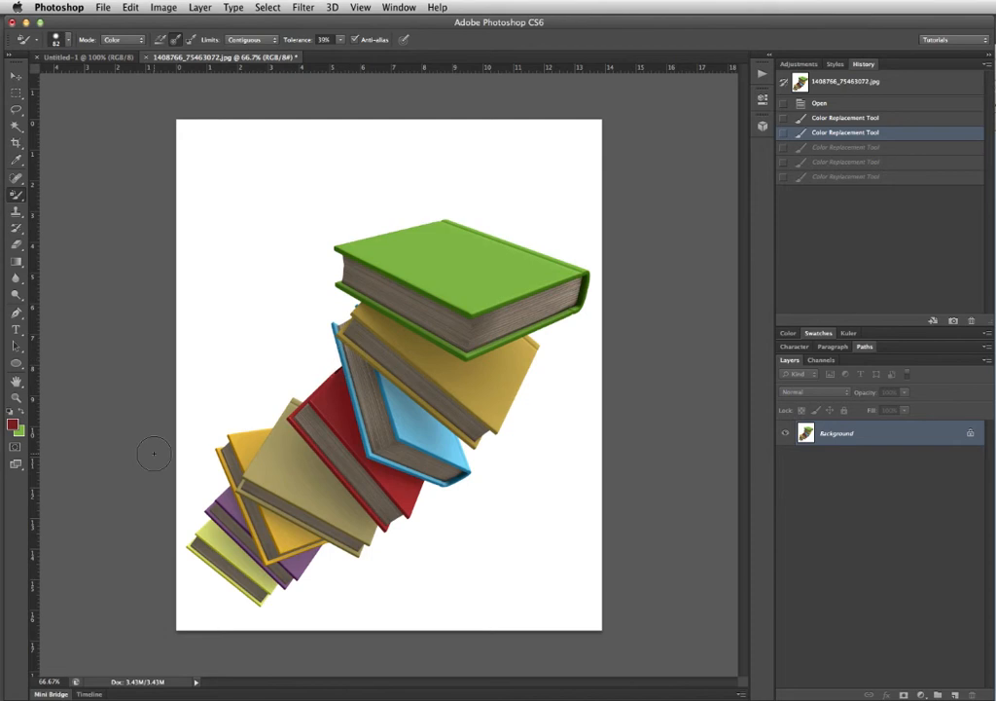
Set the foreground color to a bright, saturated orange with a hue of 38°
click(12, 427)
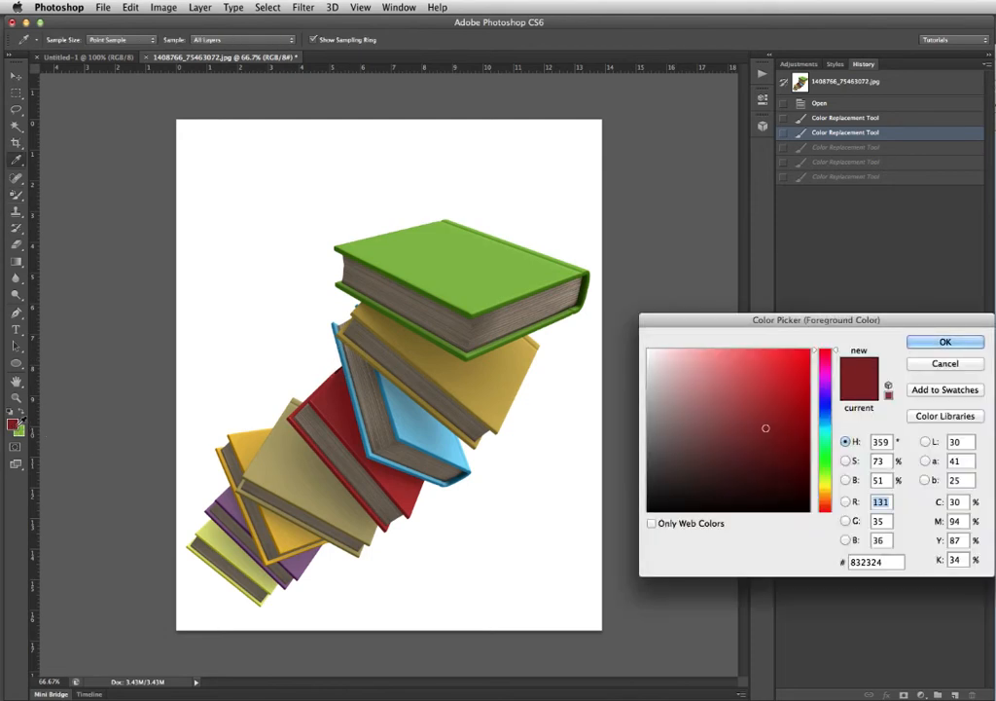
click(824, 496)
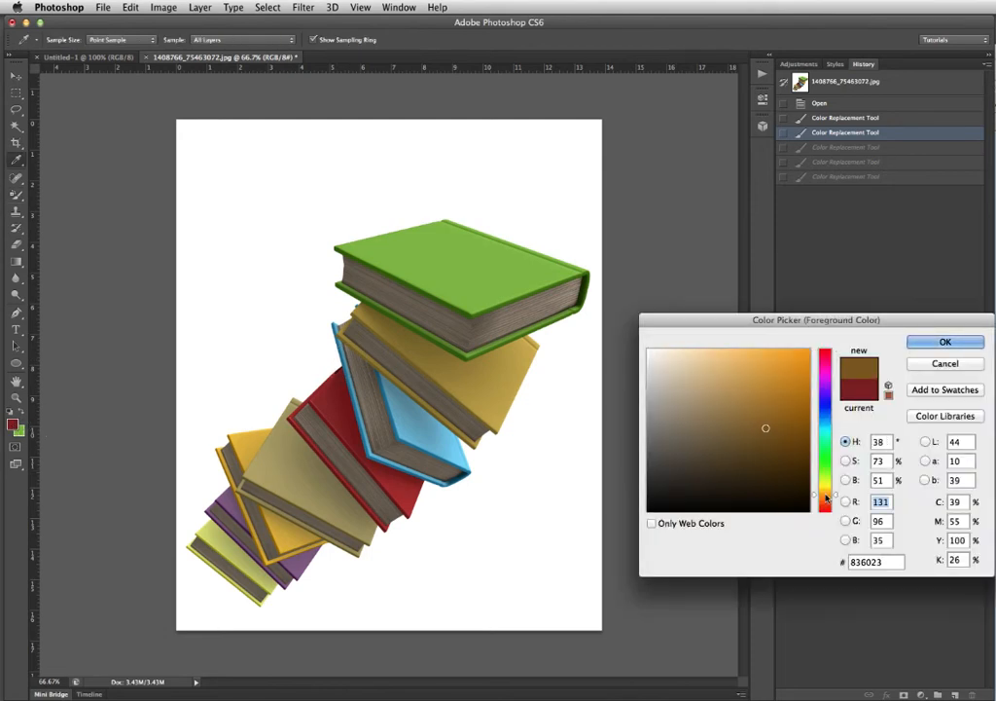
click(808, 353)
click(932, 344)
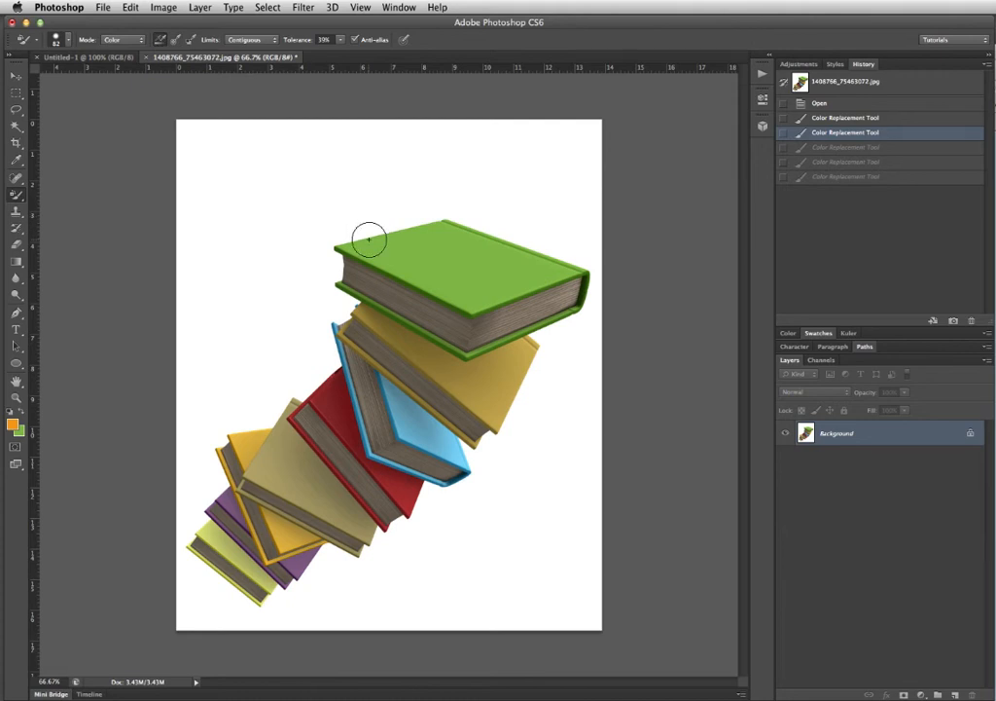
Recolor the whole stack of books orange using the Color Replacement tool with continuous sampling
mouse_move(400, 260)
mouse_down()
mouse_move(350, 244)
mouse_move(398, 276)
mouse_move(500, 305)
mouse_move(433, 253)
mouse_move(383, 238)
mouse_move(448, 247)
mouse_move(541, 284)
mouse_move(513, 292)
mouse_move(577, 271)
mouse_move(457, 218)
mouse_move(439, 217)
mouse_move(521, 255)
mouse_move(431, 221)
mouse_move(355, 250)
mouse_move(552, 269)
mouse_move(581, 282)
mouse_move(583, 296)
mouse_move(579, 316)
mouse_move(566, 290)
mouse_move(545, 319)
mouse_move(532, 298)
mouse_move(514, 331)
mouse_move(570, 310)
mouse_move(471, 352)
mouse_move(324, 280)
mouse_move(371, 292)
mouse_move(330, 253)
mouse_move(410, 306)
mouse_up()
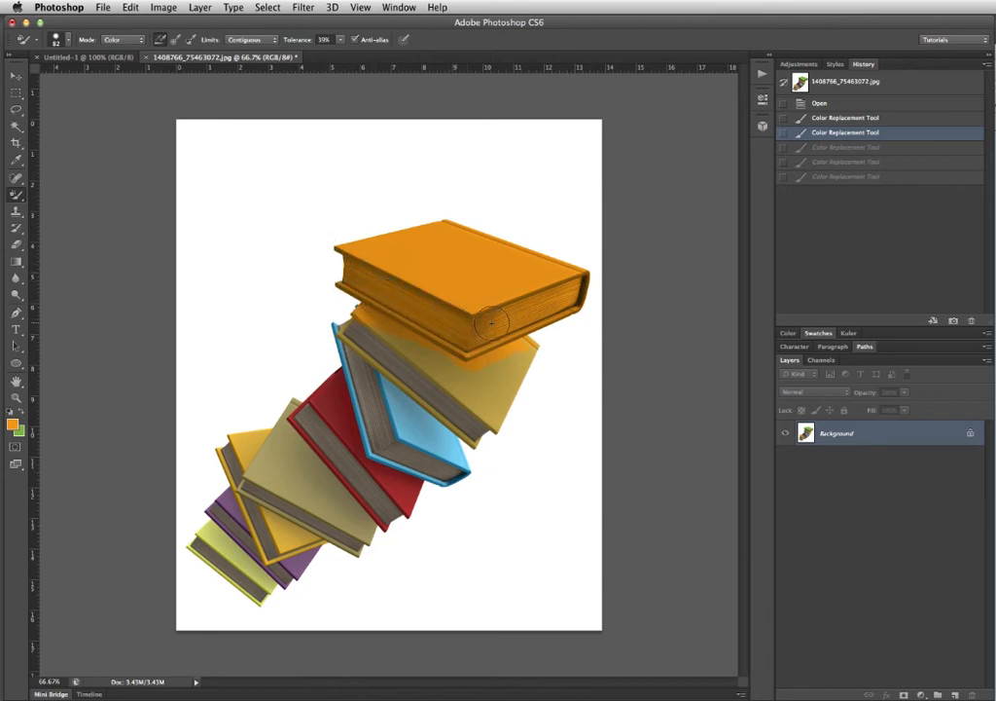
mouse_move(498, 331)
mouse_down()
mouse_move(568, 313)
mouse_move(527, 348)
mouse_move(515, 419)
mouse_move(504, 425)
mouse_move(518, 359)
mouse_move(480, 418)
mouse_move(492, 352)
mouse_move(469, 412)
mouse_up()
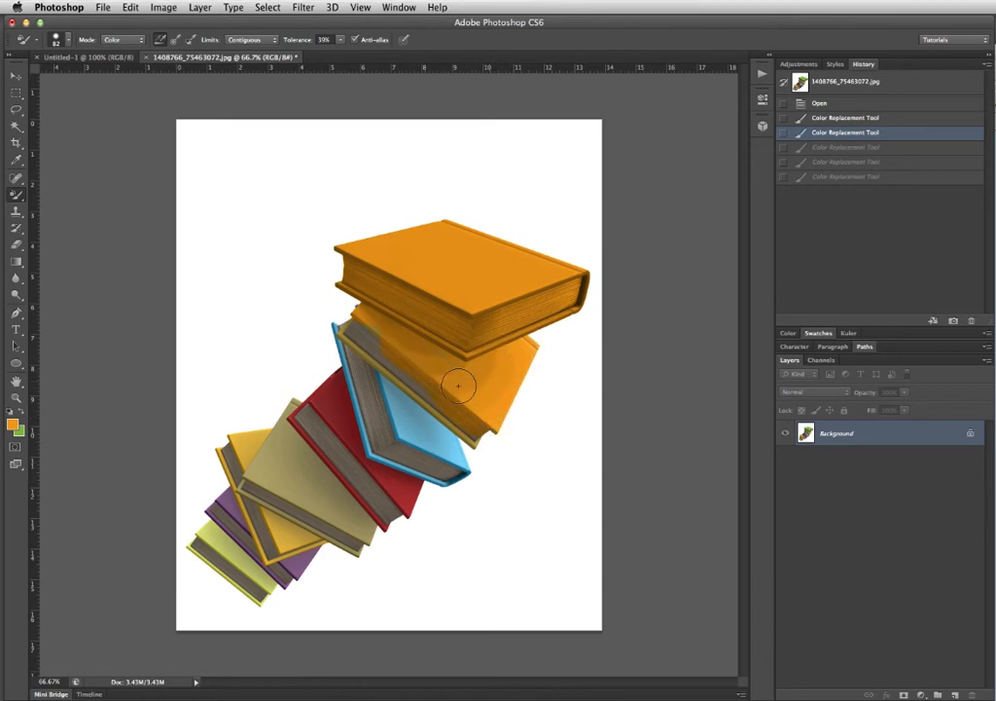
mouse_move(352, 327)
mouse_down()
mouse_move(485, 436)
mouse_move(349, 327)
mouse_move(344, 363)
mouse_move(334, 321)
mouse_move(373, 445)
mouse_move(351, 353)
mouse_move(404, 451)
mouse_move(390, 382)
mouse_move(433, 456)
mouse_move(417, 408)
mouse_move(428, 430)
mouse_move(417, 463)
mouse_move(386, 489)
mouse_move(373, 421)
mouse_up()
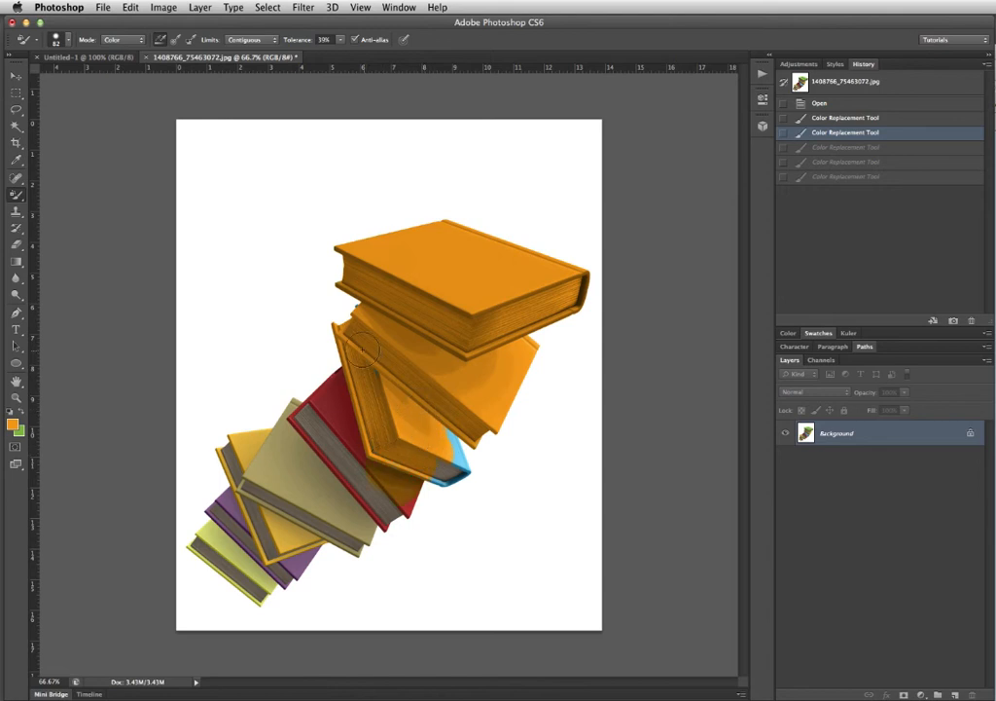
mouse_move(375, 355)
mouse_down()
mouse_move(453, 439)
mouse_move(445, 486)
mouse_move(435, 460)
mouse_move(460, 459)
mouse_move(469, 473)
mouse_move(435, 480)
mouse_move(470, 461)
mouse_move(414, 501)
mouse_up()
mouse_move(362, 412)
mouse_down()
mouse_move(340, 384)
mouse_move(337, 427)
mouse_move(379, 483)
mouse_move(294, 398)
mouse_move(368, 481)
mouse_move(313, 411)
mouse_move(309, 452)
mouse_move(386, 527)
mouse_move(324, 441)
mouse_up()
mouse_move(342, 502)
mouse_down()
mouse_move(286, 462)
mouse_move(347, 522)
mouse_move(331, 525)
mouse_move(266, 457)
mouse_move(260, 493)
mouse_move(251, 485)
mouse_move(367, 540)
mouse_up()
mouse_move(293, 428)
mouse_down()
mouse_move(216, 473)
mouse_move(233, 445)
mouse_move(225, 508)
mouse_move(194, 551)
mouse_move(197, 512)
mouse_move(224, 480)
mouse_move(205, 558)
mouse_move(262, 456)
mouse_move(221, 562)
mouse_move(230, 540)
mouse_move(255, 565)
mouse_move(261, 528)
mouse_move(234, 604)
mouse_move(307, 531)
mouse_move(279, 591)
mouse_move(241, 616)
mouse_move(302, 565)
mouse_up()
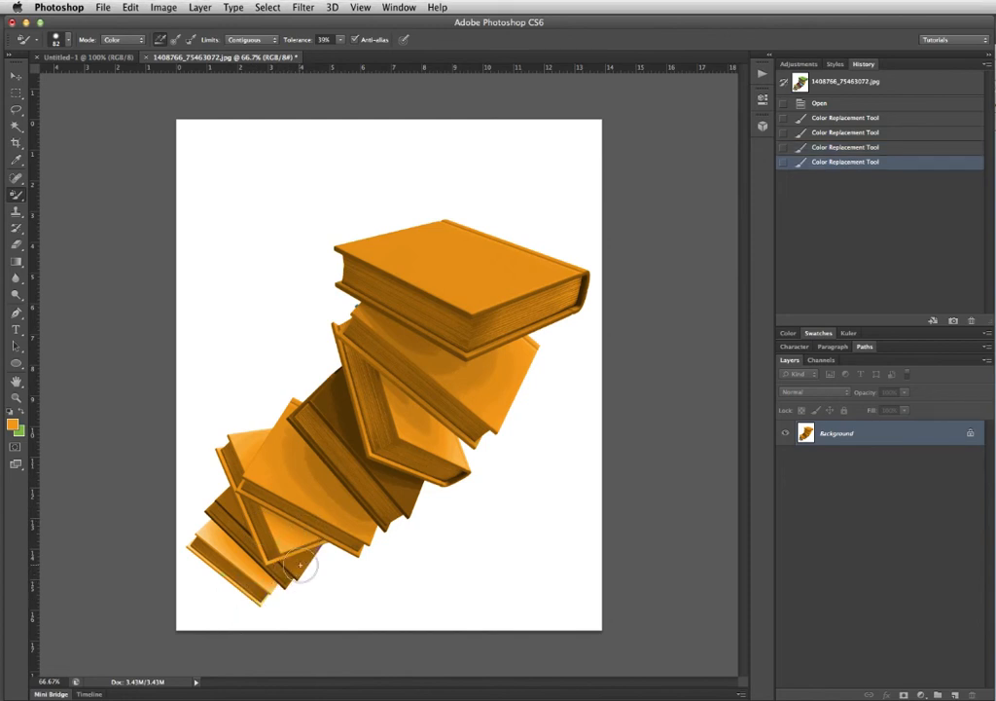
Undo the orange recoloring and return the image to its originally opened state
key(super+alt+z)
key(super+alt+z)
key(super+alt+z)
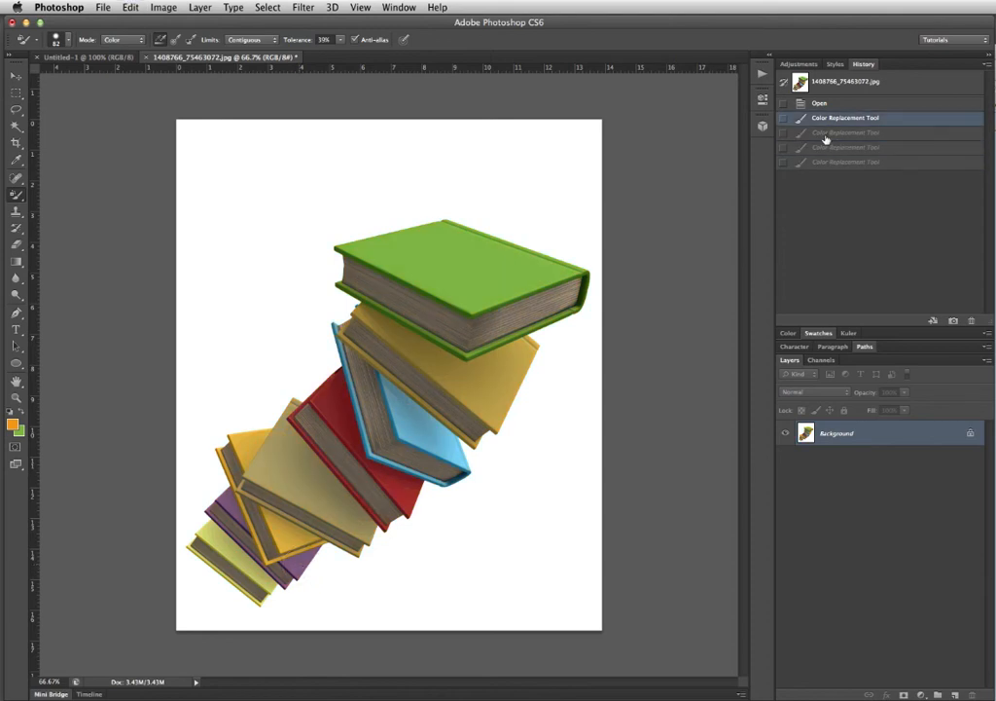
click(822, 103)
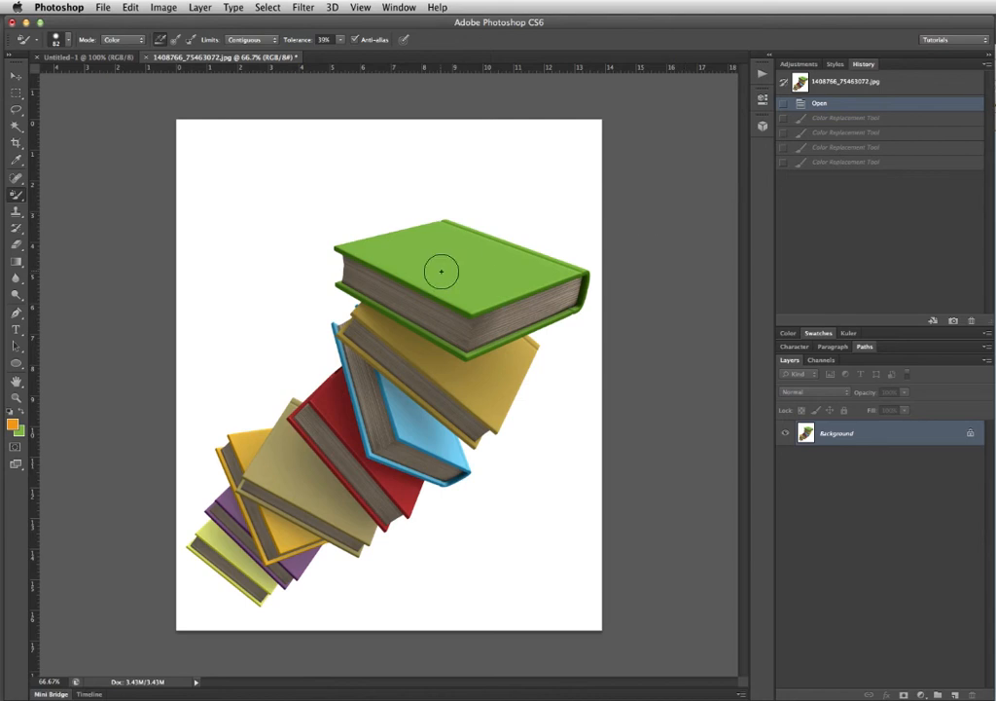
Switch the Color Replacement sampling to Once and recolor the covers of the top two books orange
click(174, 42)
mouse_move(390, 266)
mouse_down()
mouse_move(446, 247)
mouse_move(353, 252)
mouse_move(444, 229)
mouse_move(373, 247)
mouse_move(417, 276)
mouse_move(491, 256)
mouse_move(454, 289)
mouse_move(530, 279)
mouse_move(501, 297)
mouse_move(581, 282)
mouse_move(581, 295)
mouse_move(554, 317)
mouse_move(476, 340)
mouse_move(572, 311)
mouse_move(561, 318)
mouse_move(483, 342)
mouse_move(570, 311)
mouse_move(587, 263)
mouse_move(551, 261)
mouse_move(580, 274)
mouse_move(571, 309)
mouse_move(459, 352)
mouse_up()
mouse_move(381, 309)
mouse_down()
mouse_move(355, 302)
mouse_move(525, 403)
mouse_move(540, 349)
mouse_move(443, 324)
mouse_up()
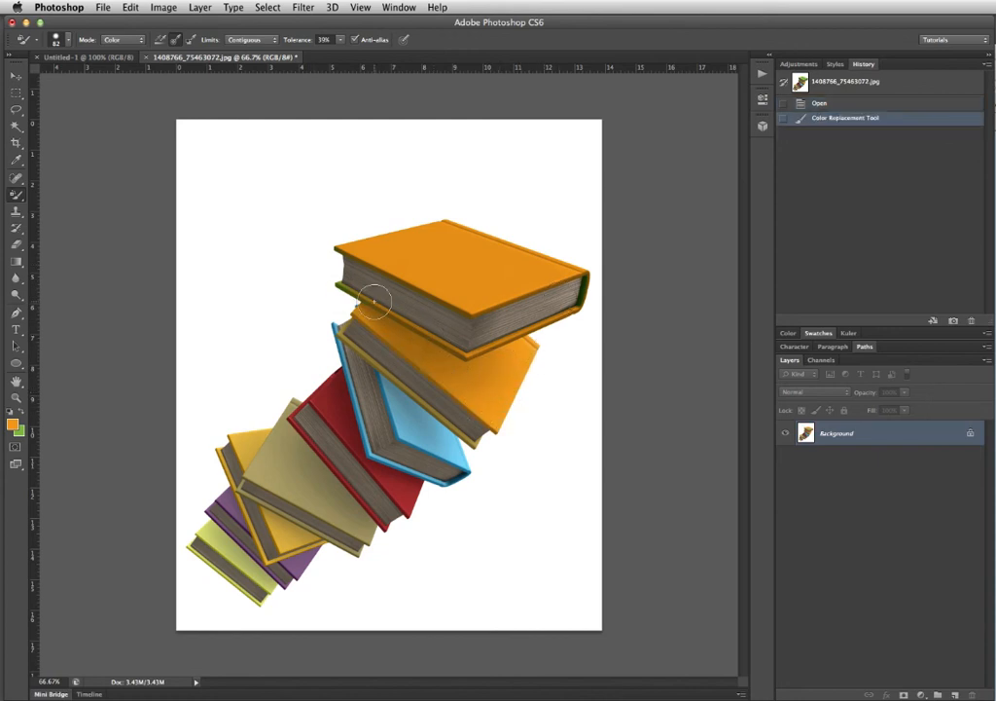
Select a wide rectangular strip across the white area above the books and add a new layer
key(m)
drag(179, 120, 596, 199)
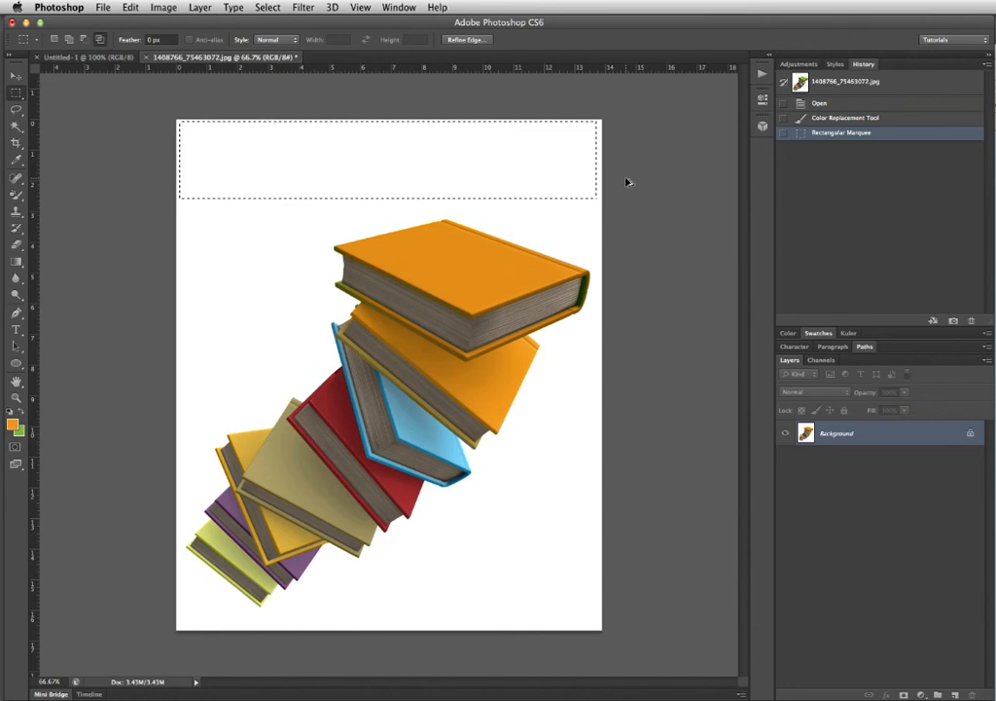
key(shift)
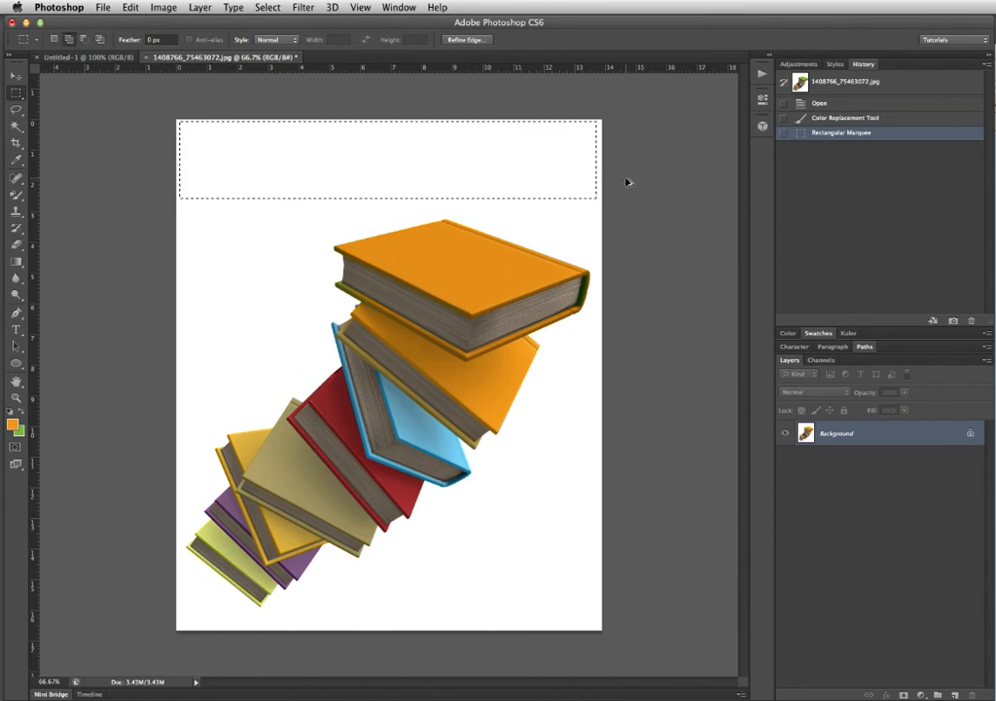
key(alt+shift+super+n)
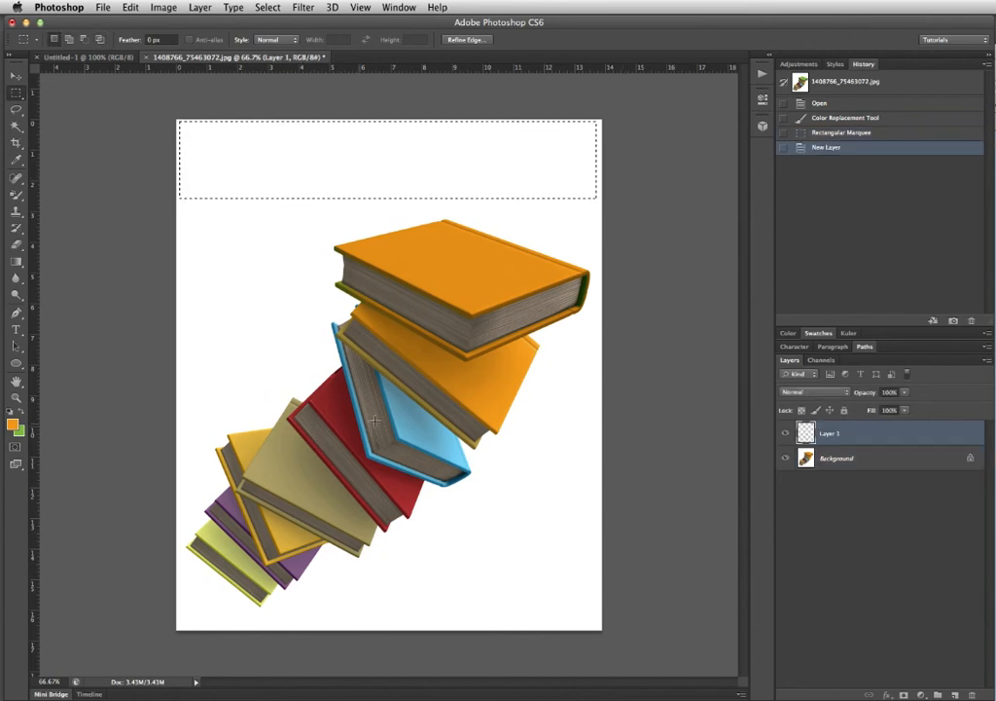
Restore the default colors and fill the strip with a horizontal Foreground to Background gradient from black to white
key(g)
key(d)
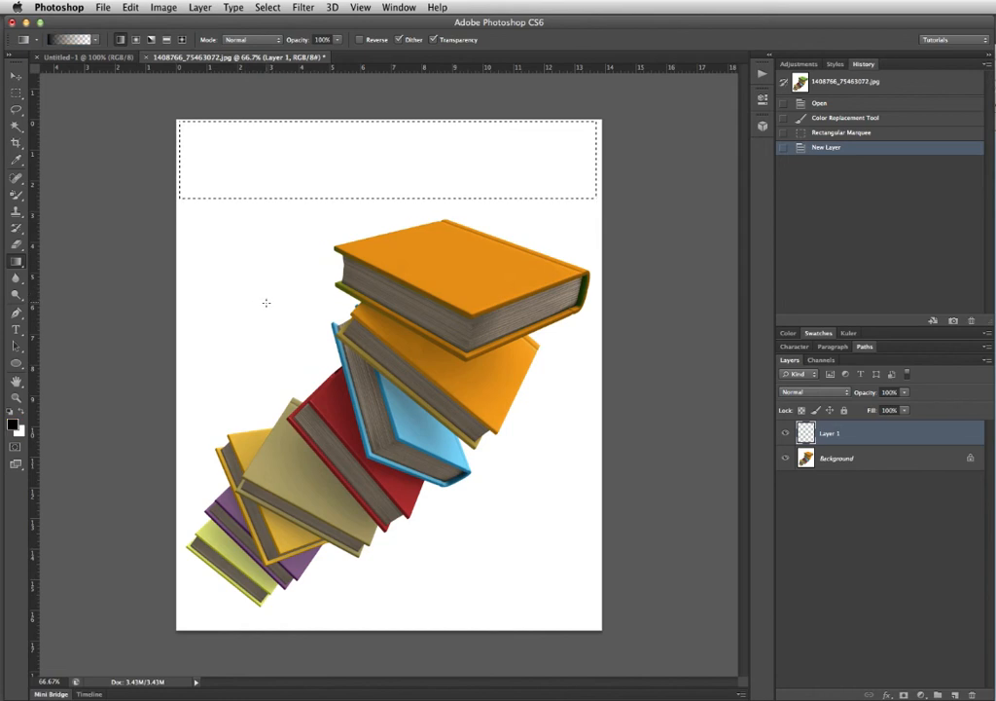
click(76, 39)
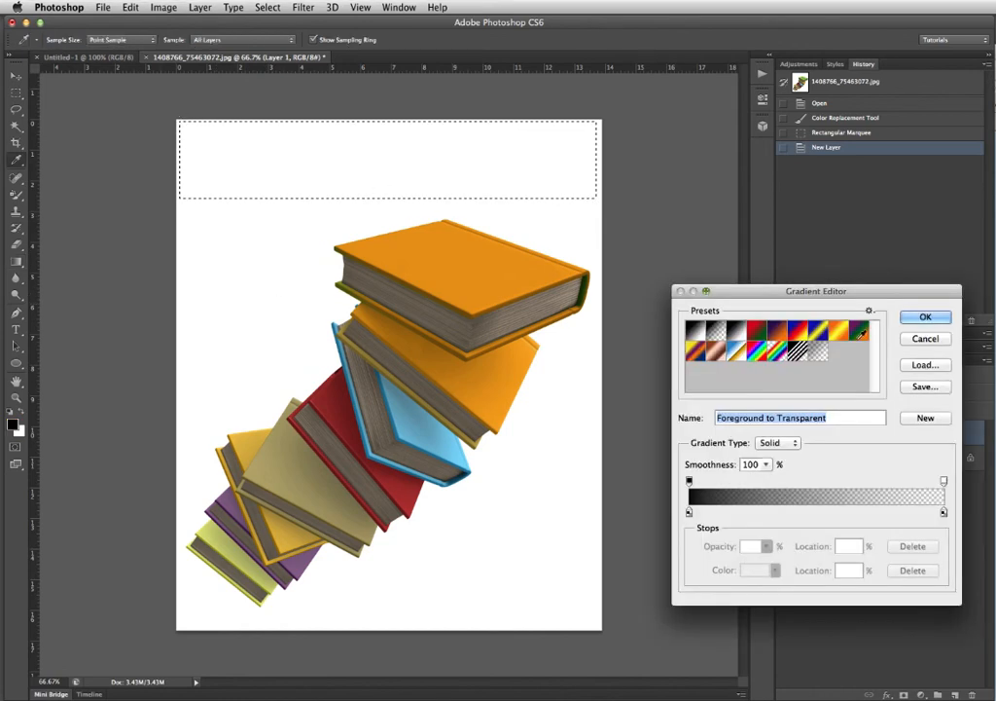
click(694, 331)
click(925, 316)
drag(213, 146, 589, 154)
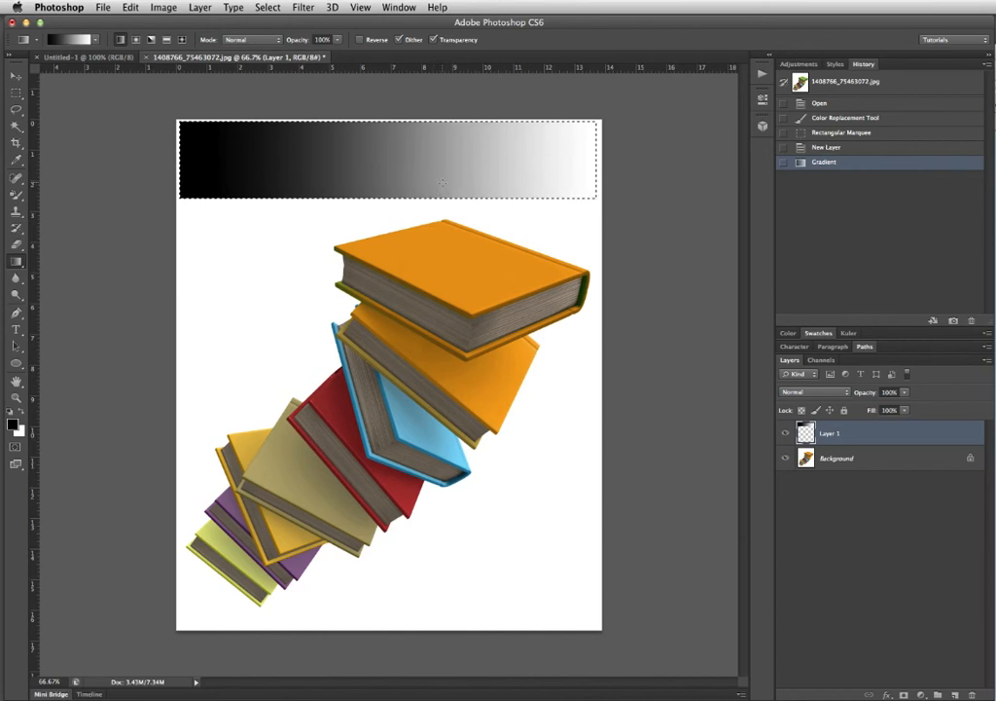
Deselect the strip and select a narrow range of its dark tones with the Magic Wand at tolerance 7
key(w)
key(super+d)
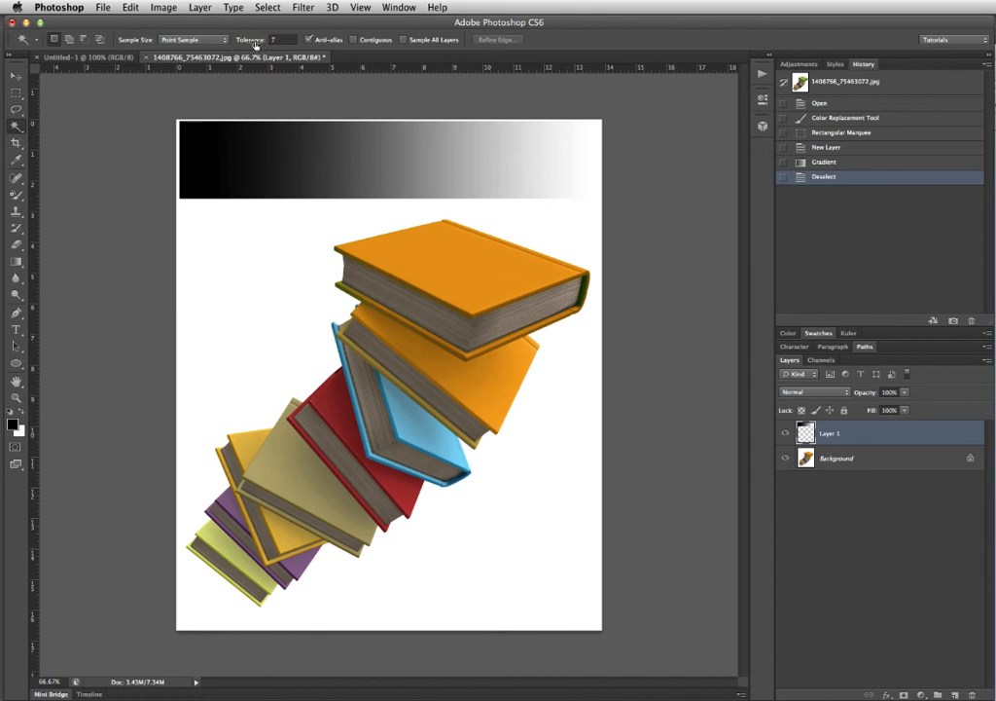
click(255, 163)
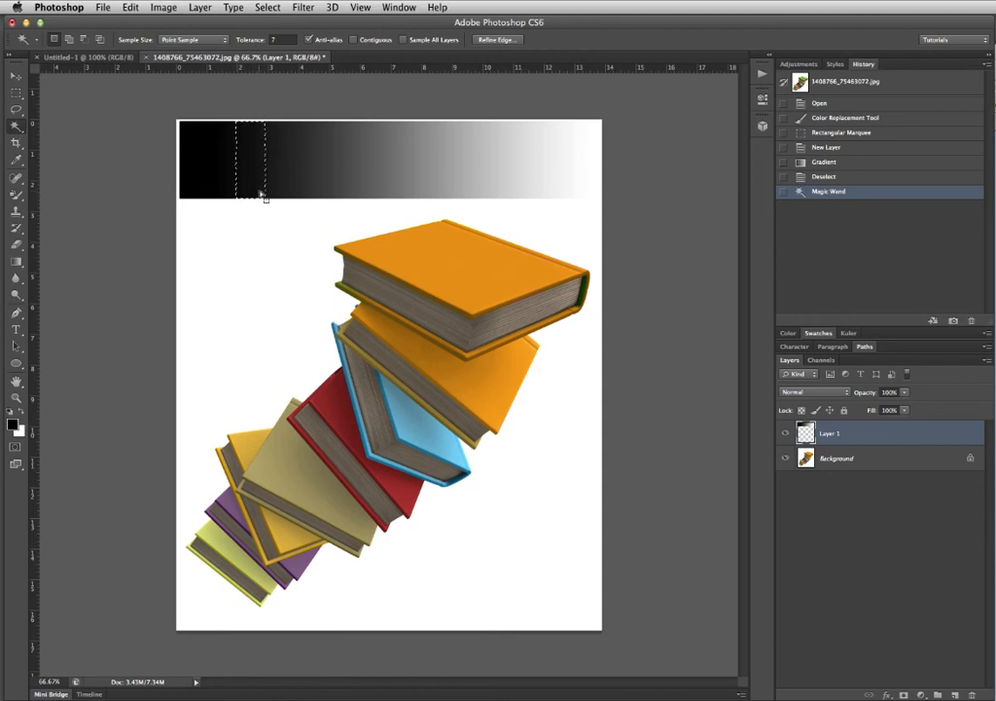
Set the Magic Wand tolerance to 40 and select the gradient's dark, medium and lighter gray tones in turn
drag(251, 41, 276, 39)
drag(258, 156, 265, 156)
click(274, 160)
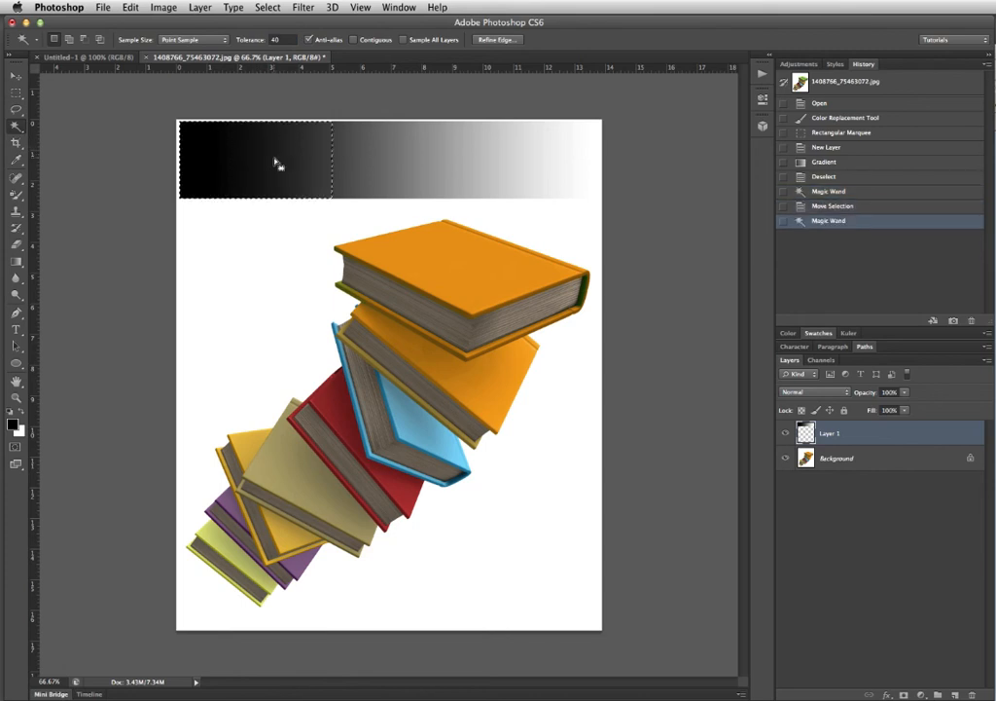
click(351, 161)
click(430, 153)
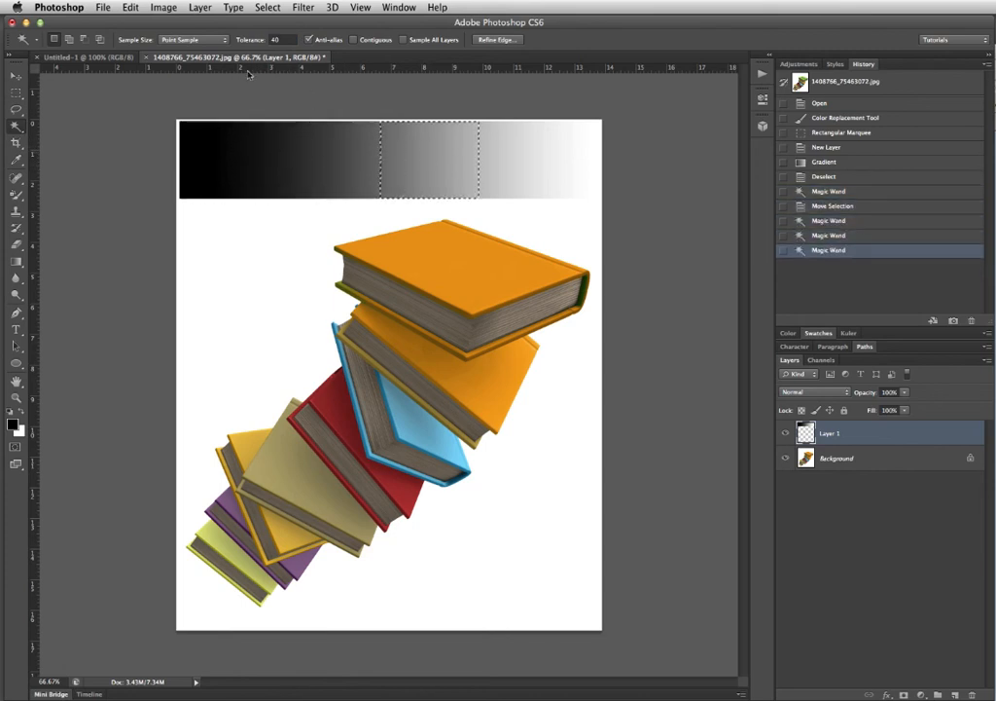
Raise the Magic Wand tolerance up to 141 and select much broader tonal ranges of the gradient
drag(242, 41, 292, 40)
click(252, 136)
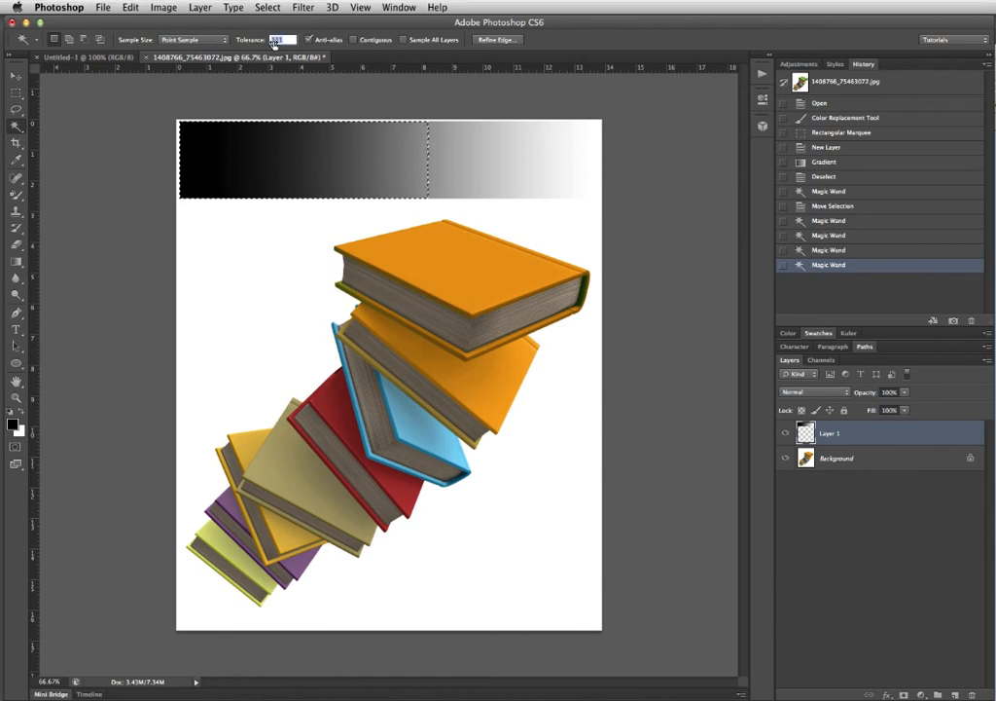
click(414, 178)
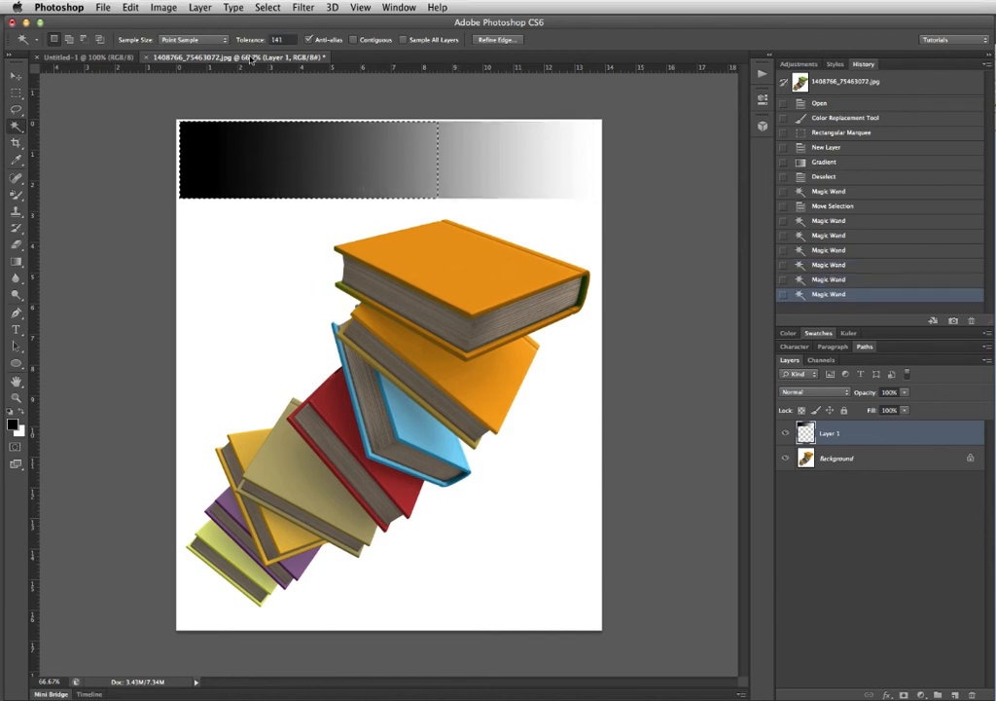
Deselect and delete the gradient layer, and step back through the history to the originally opened image
key(super+d)
key(BackSpace)
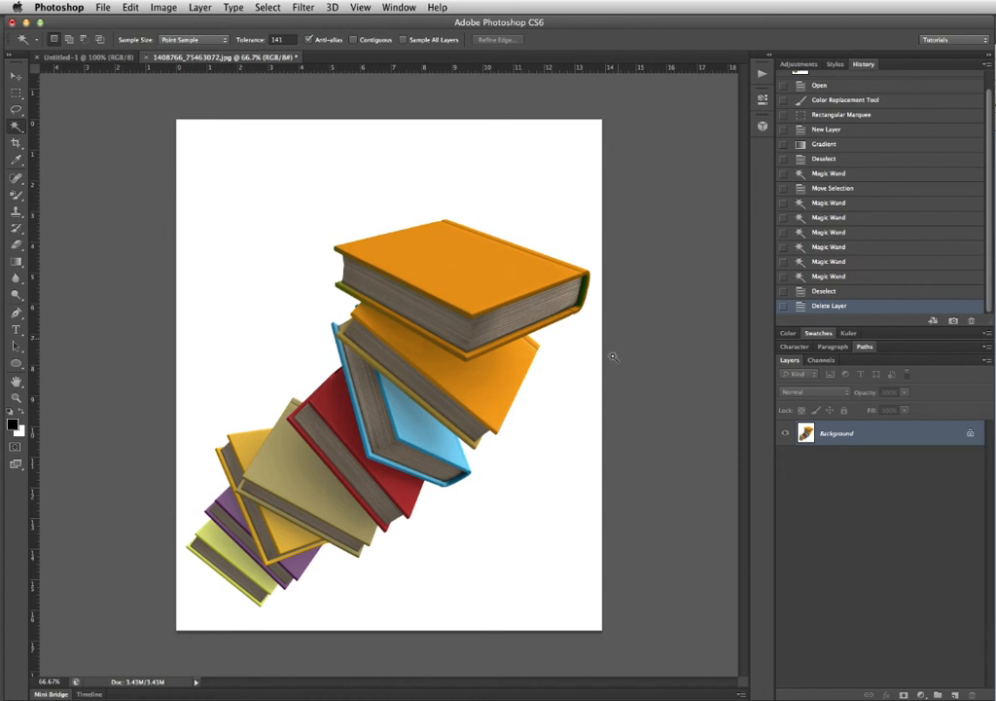
key(super+alt+z)
key(super+alt+z)
key(super+alt+z)
key(super+alt+z)
key(super+alt+z)
key(super+alt+z)
key(super+alt+z)
key(super+alt+z)
key(super+alt+z)
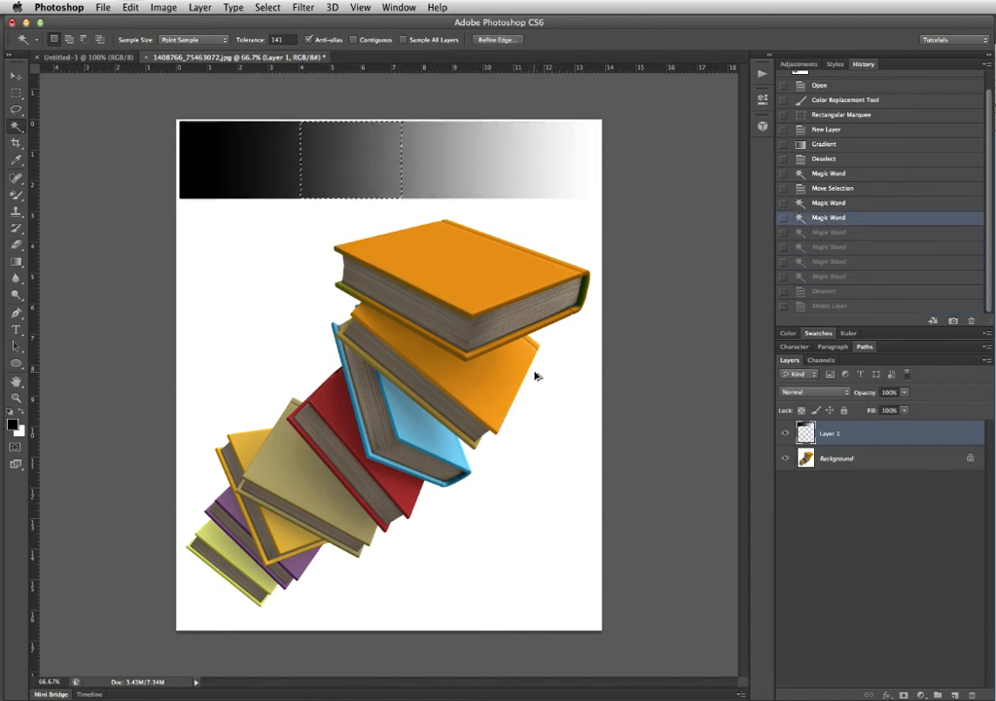
key(super+alt+z)
key(super+alt+z)
key(super+alt+z)
key(super+alt+z)
key(super+alt+z)
key(super+alt+z)
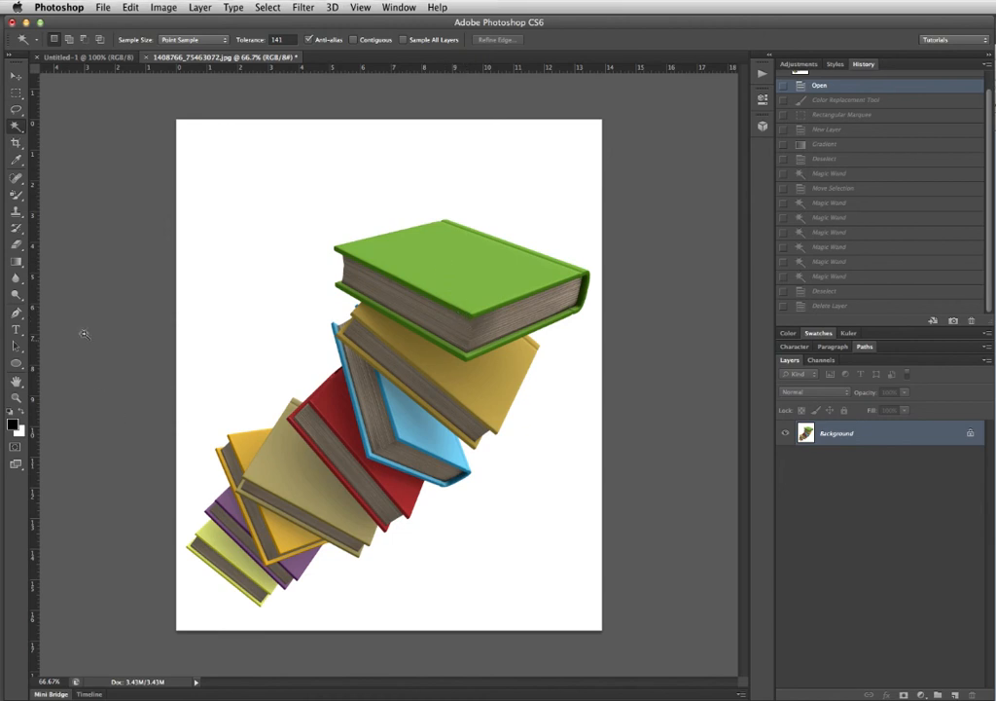
Try the Color Replacement tool with black on the covers of the top two books, and undo the recoloring
click(17, 199)
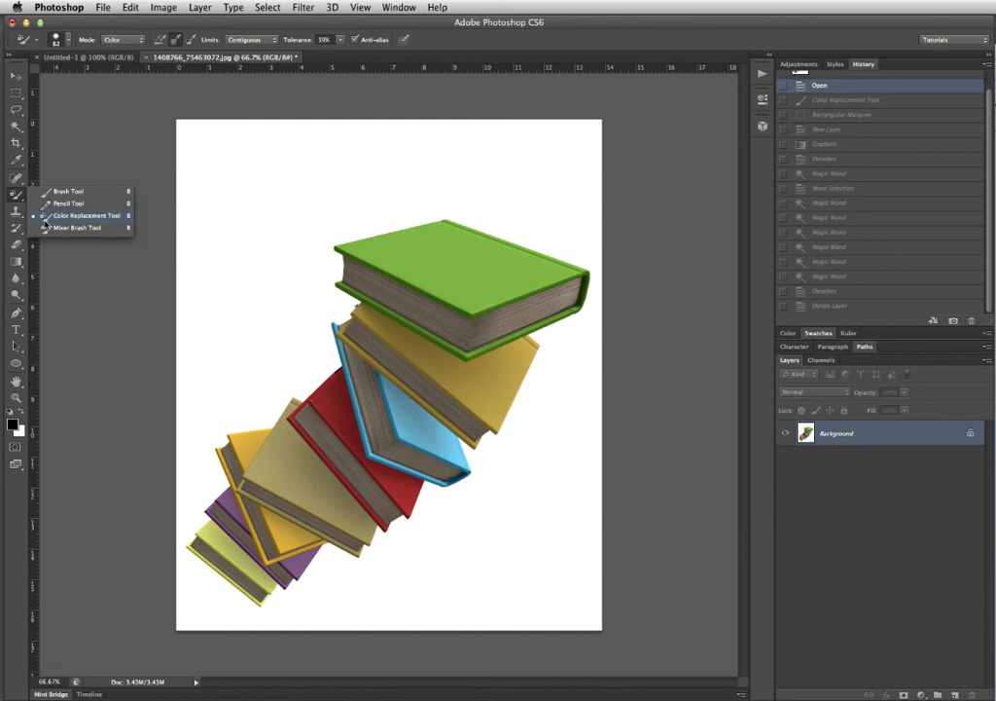
click(44, 219)
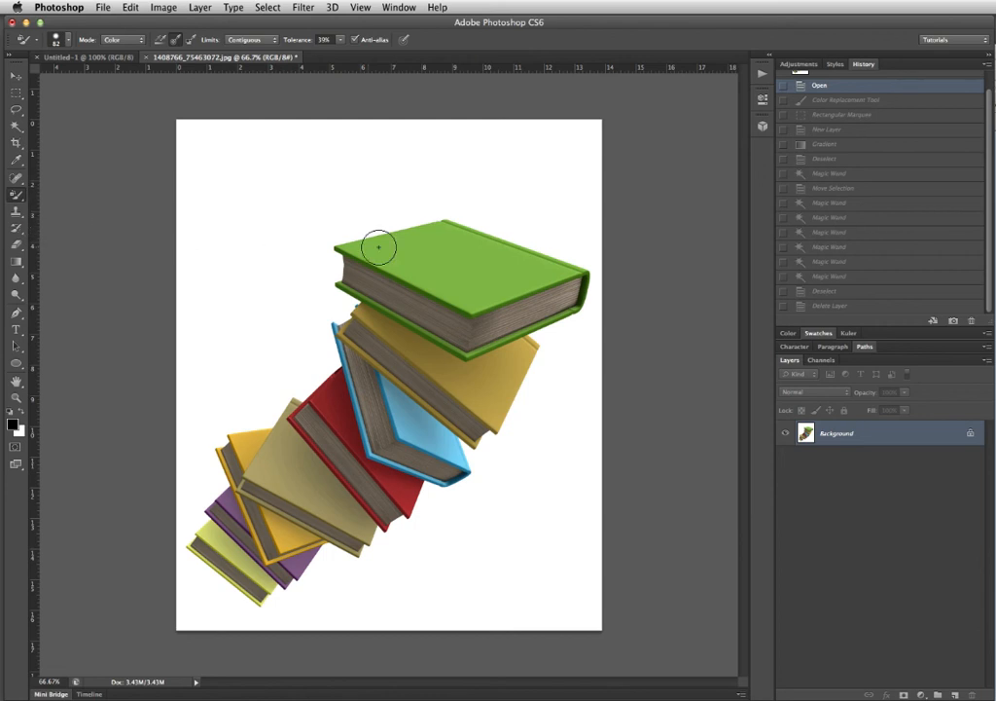
click(429, 243)
mouse_move(429, 243)
mouse_down()
mouse_move(414, 237)
mouse_move(442, 231)
mouse_move(351, 240)
mouse_move(431, 271)
mouse_up()
mouse_move(442, 251)
mouse_down()
mouse_move(515, 283)
mouse_move(528, 274)
mouse_move(522, 259)
mouse_move(570, 263)
mouse_move(539, 273)
mouse_move(584, 265)
mouse_move(470, 298)
mouse_move(587, 279)
mouse_move(578, 309)
mouse_move(468, 356)
mouse_up()
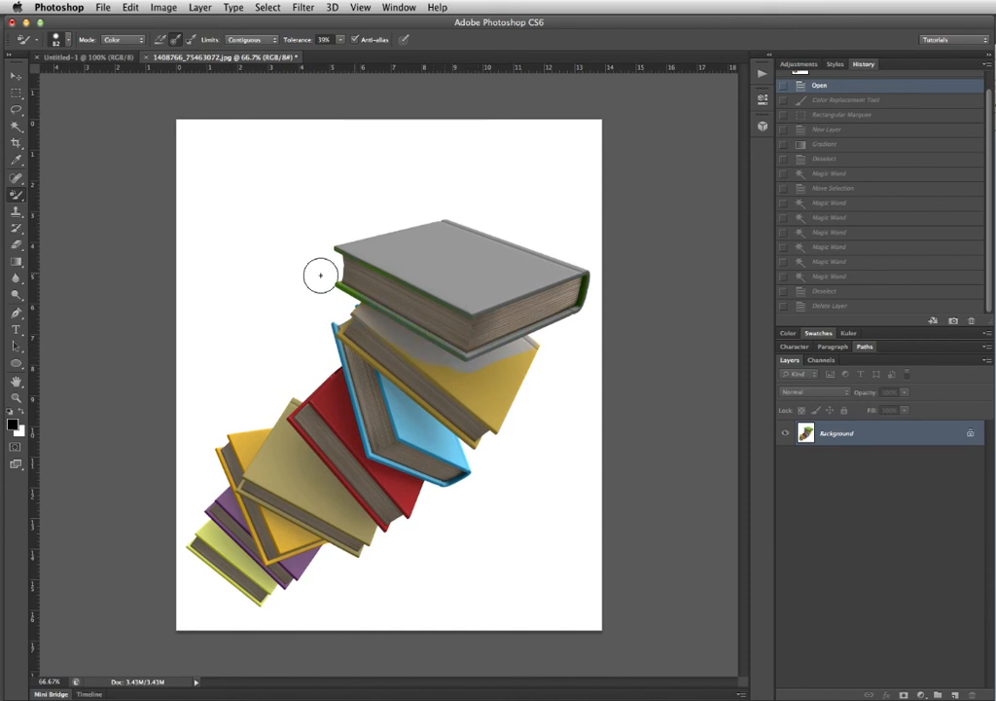
mouse_move(334, 296)
mouse_down()
mouse_move(490, 411)
mouse_move(478, 362)
mouse_move(512, 395)
mouse_move(547, 341)
mouse_up()
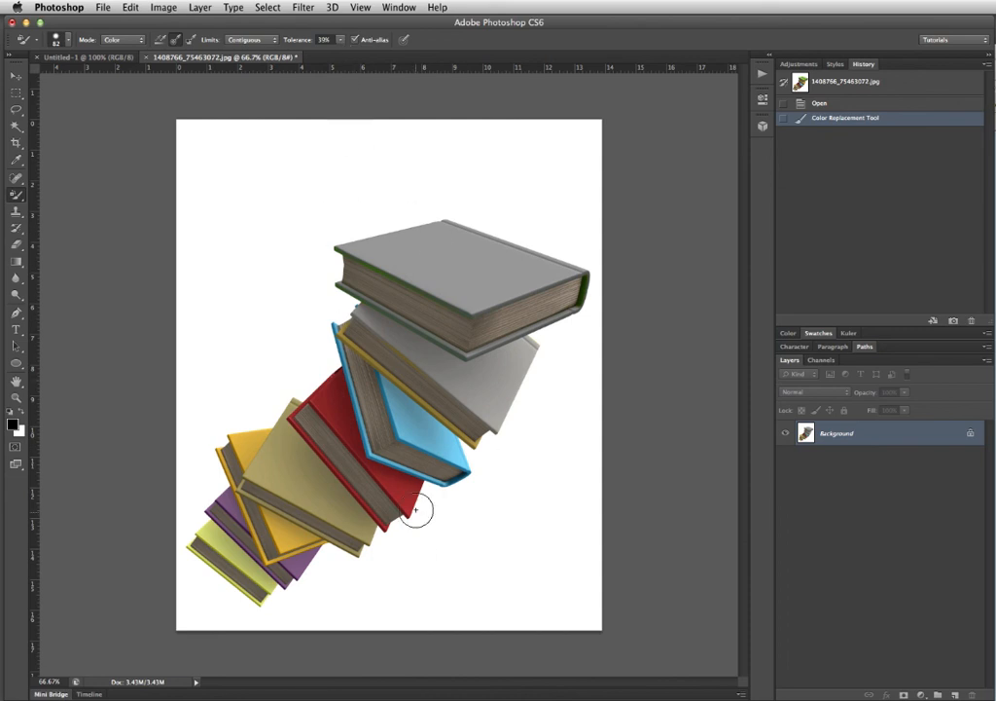
key(super+z)
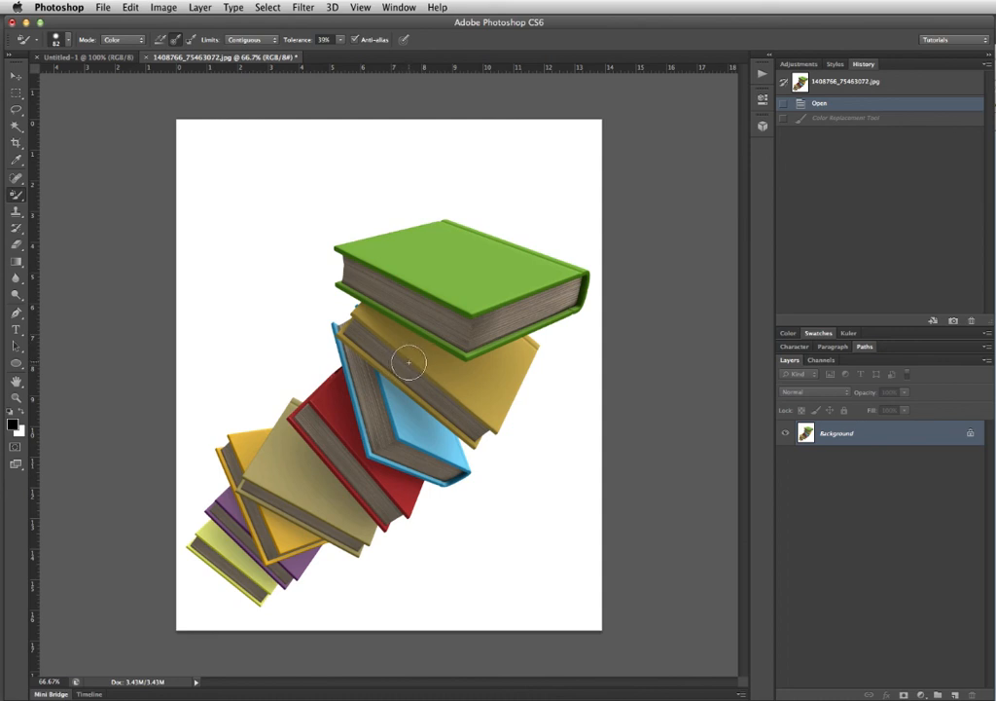
Show the painting tools grouped with the Color Replacement tool
click(20, 200)
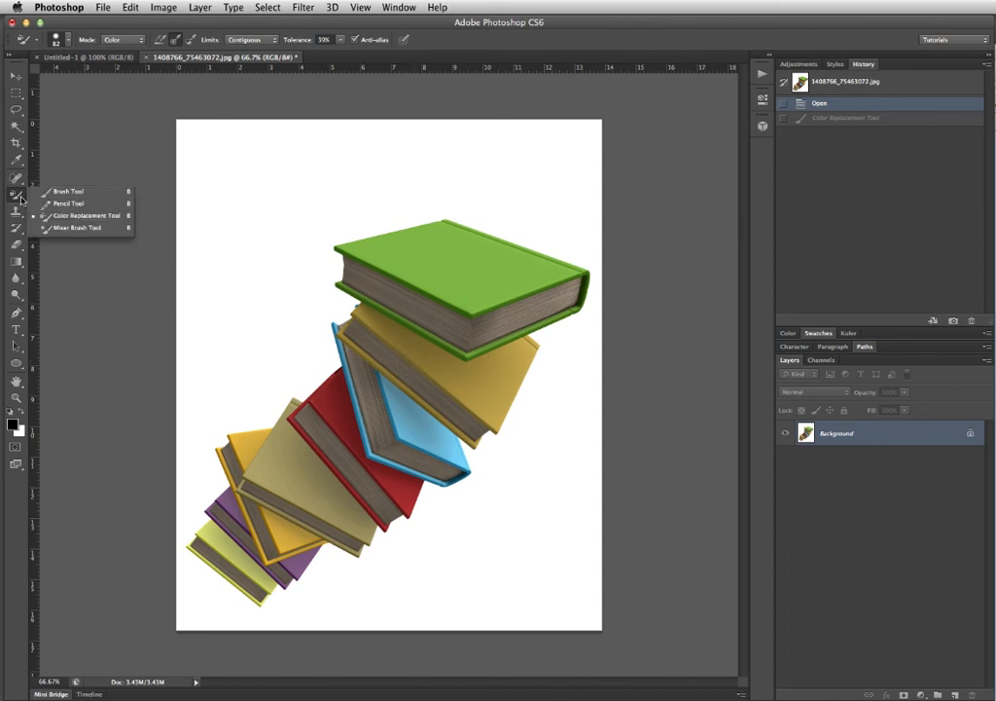